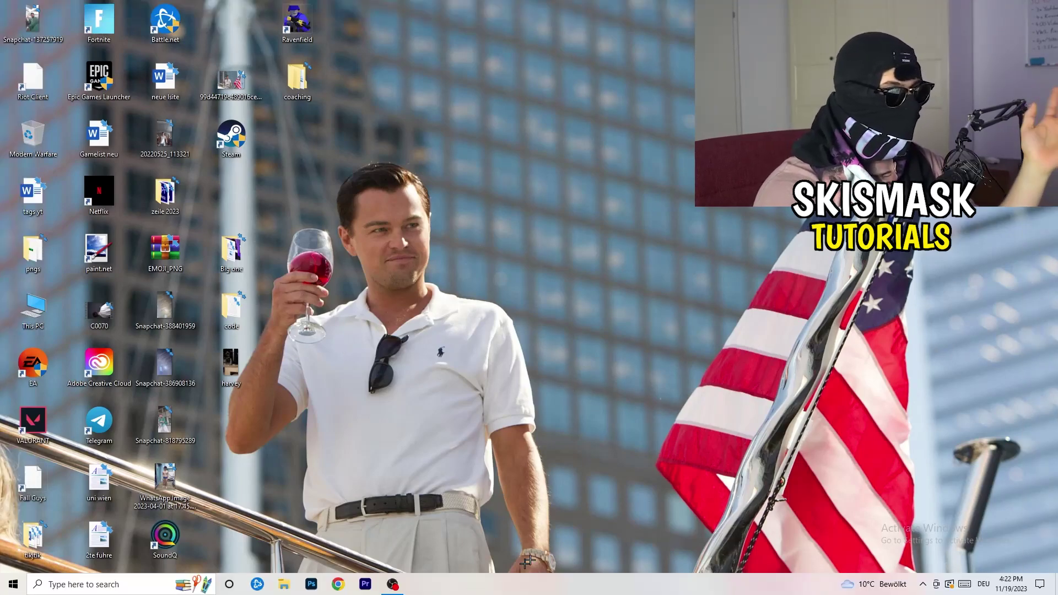
Launch Task Manager, show its performance data and open Resource Monitor from there in a maximized window.
right_click(511, 590)
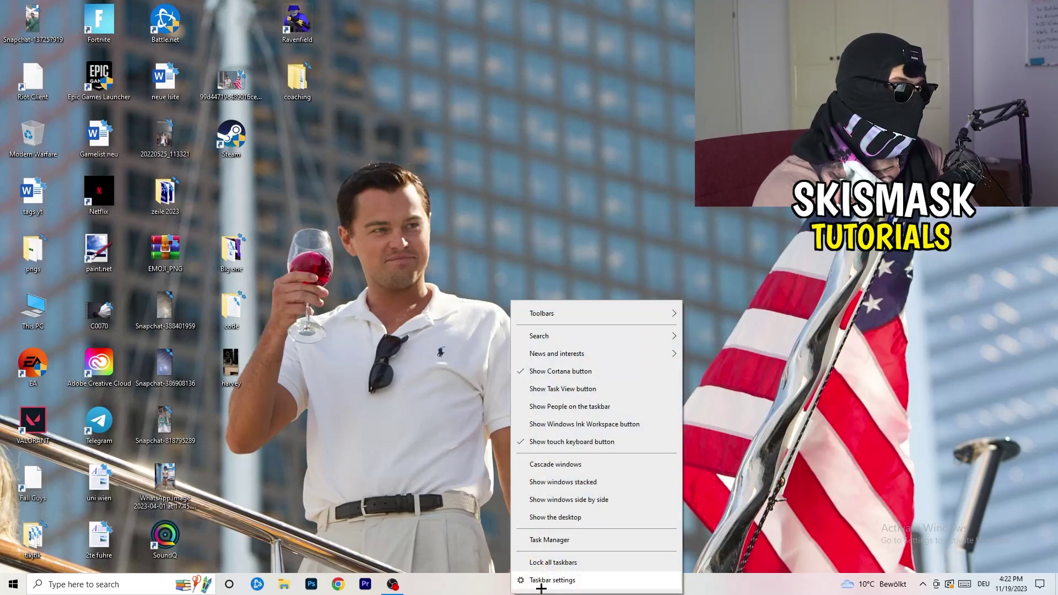
left_click(551, 540)
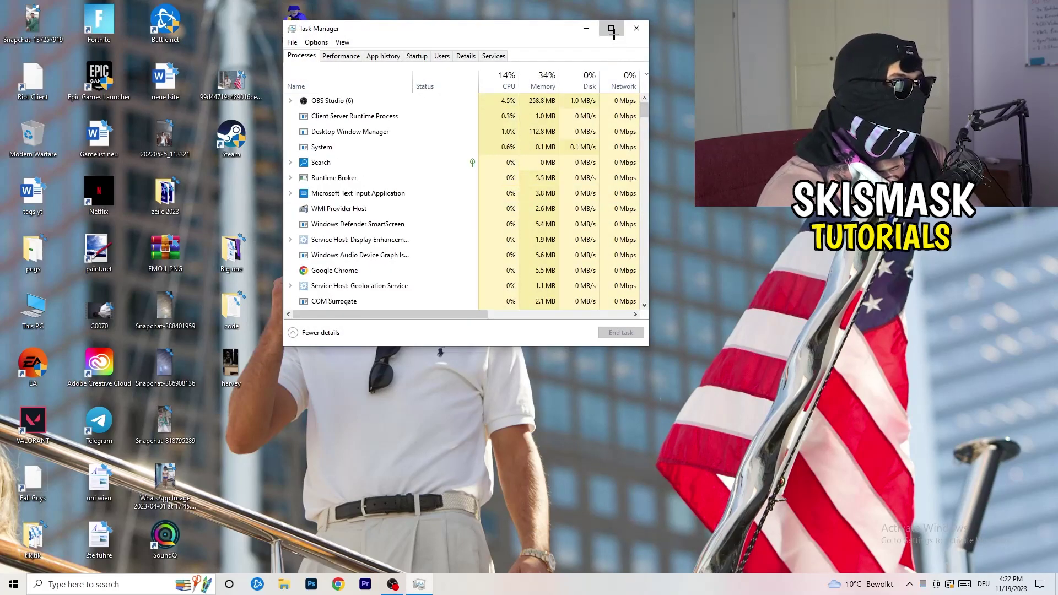
left_click(613, 26)
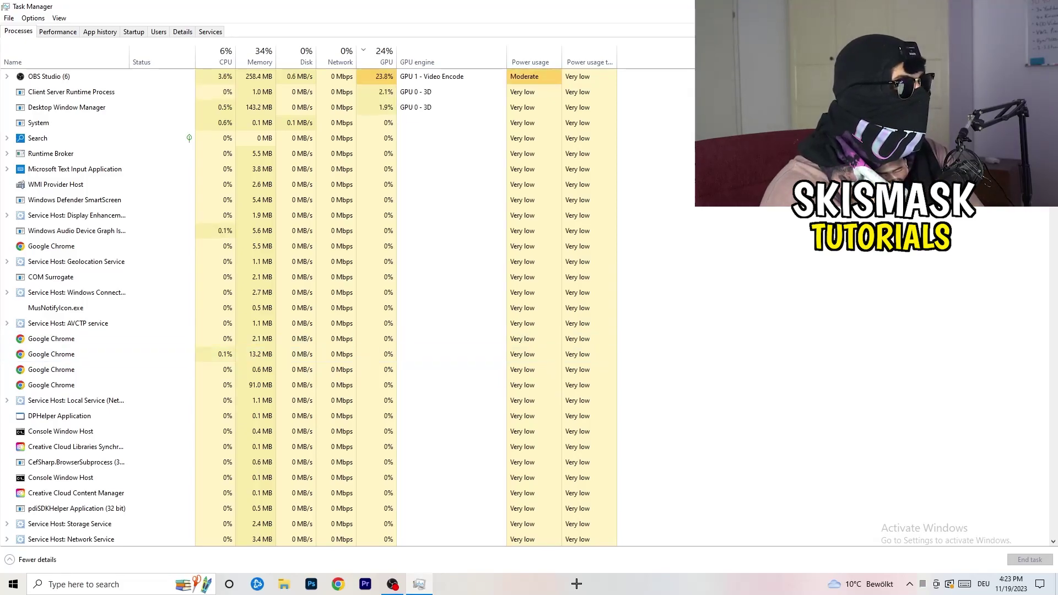
left_click(58, 32)
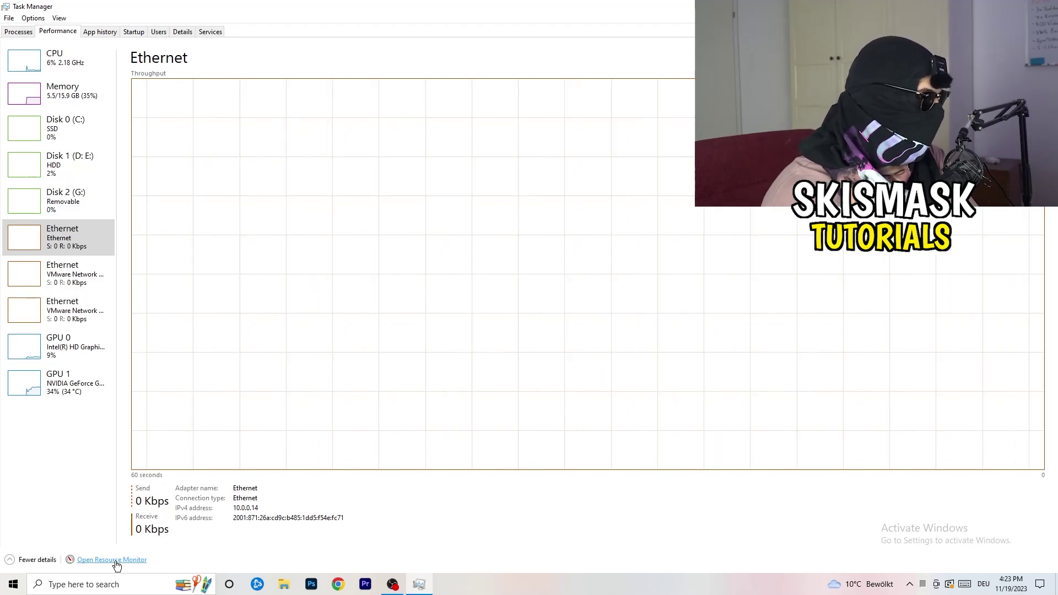
left_click(549, 30)
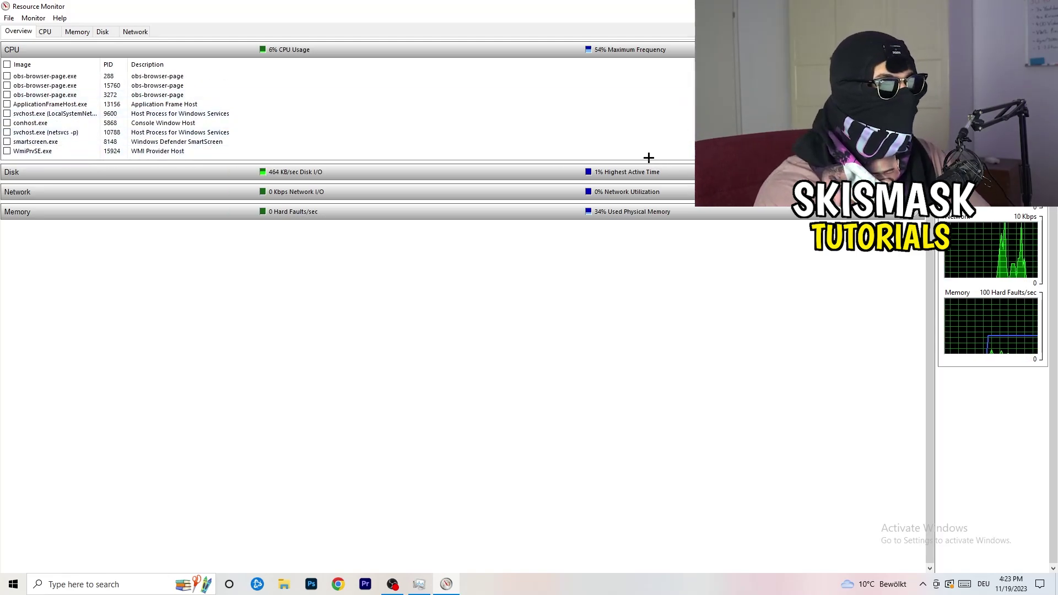
Examine the running processes and their network activity in Resource Monitor, and close it together with Task Manager.
right_click(630, 124)
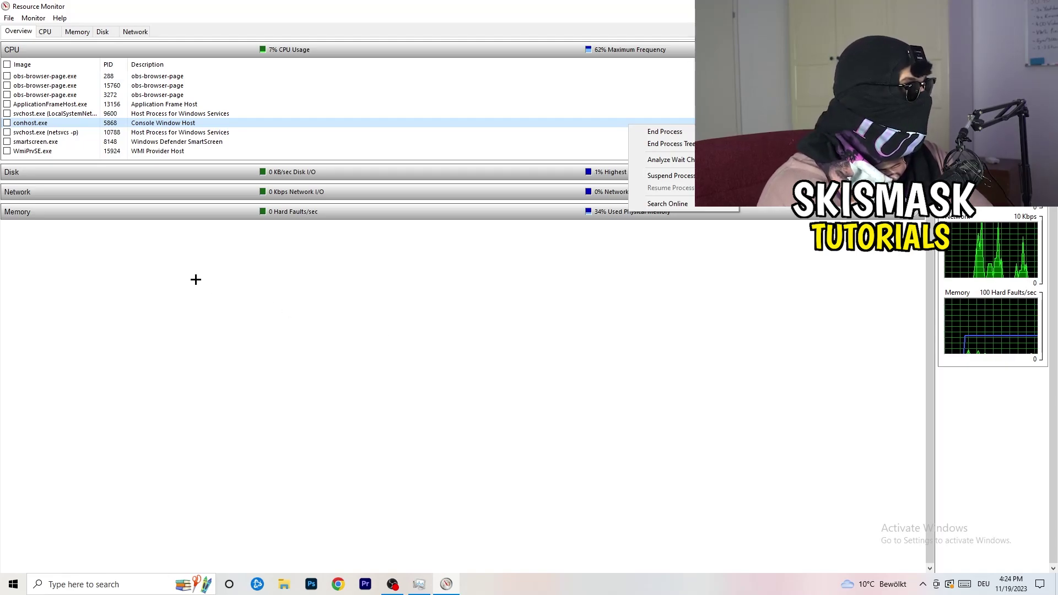
left_click(197, 270)
left_click(136, 31)
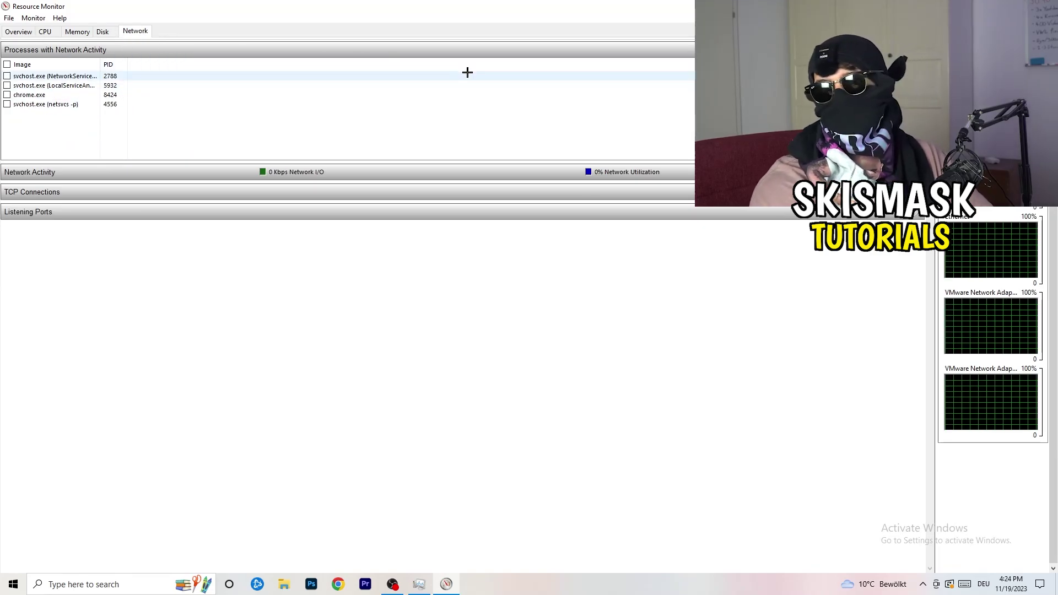
left_click(20, 31)
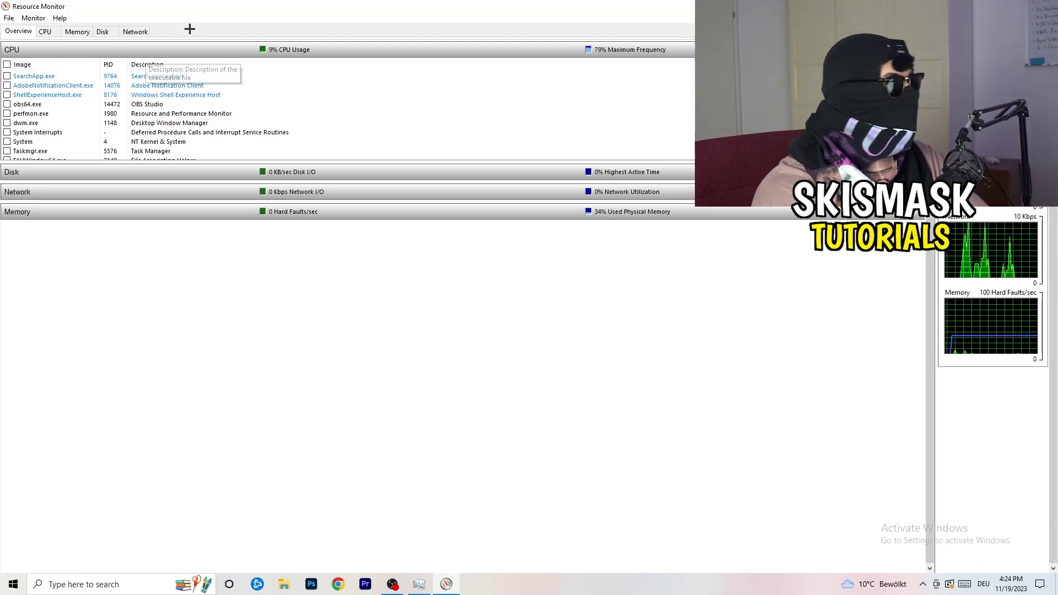
left_click(135, 31)
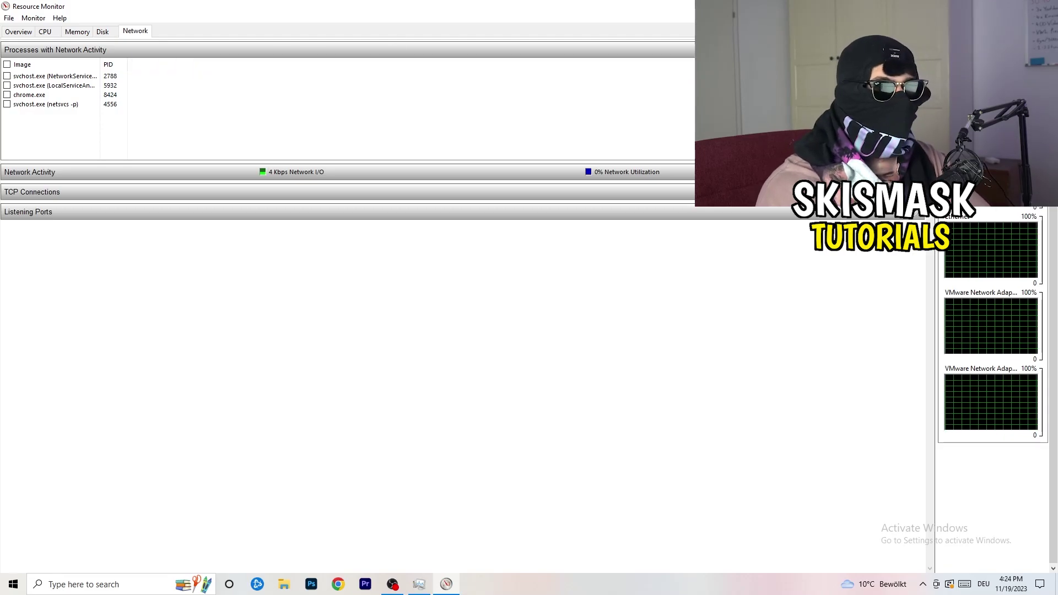
key("alt+F4")
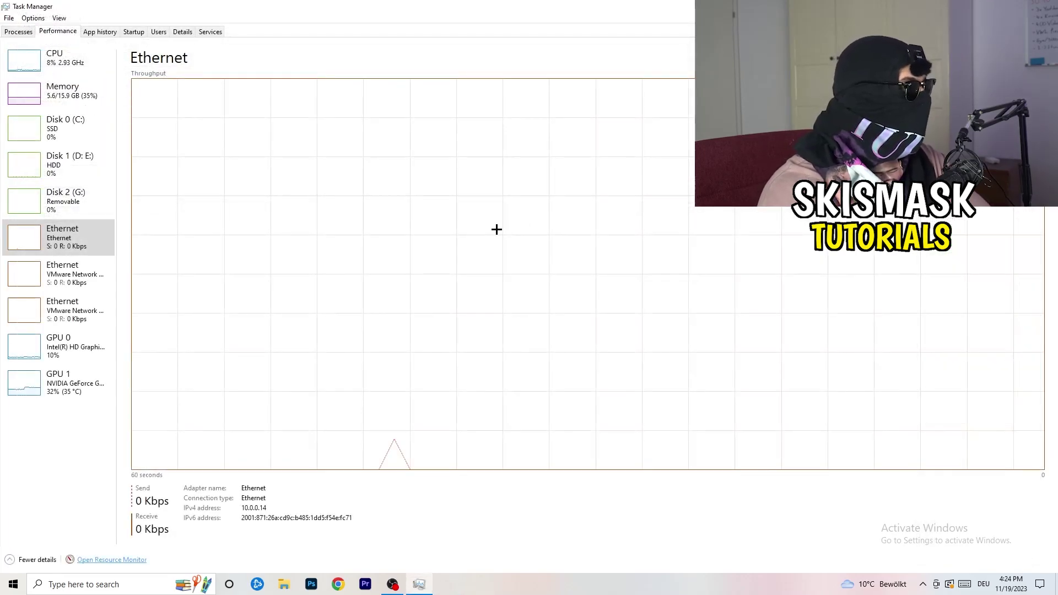
key("alt+F4")
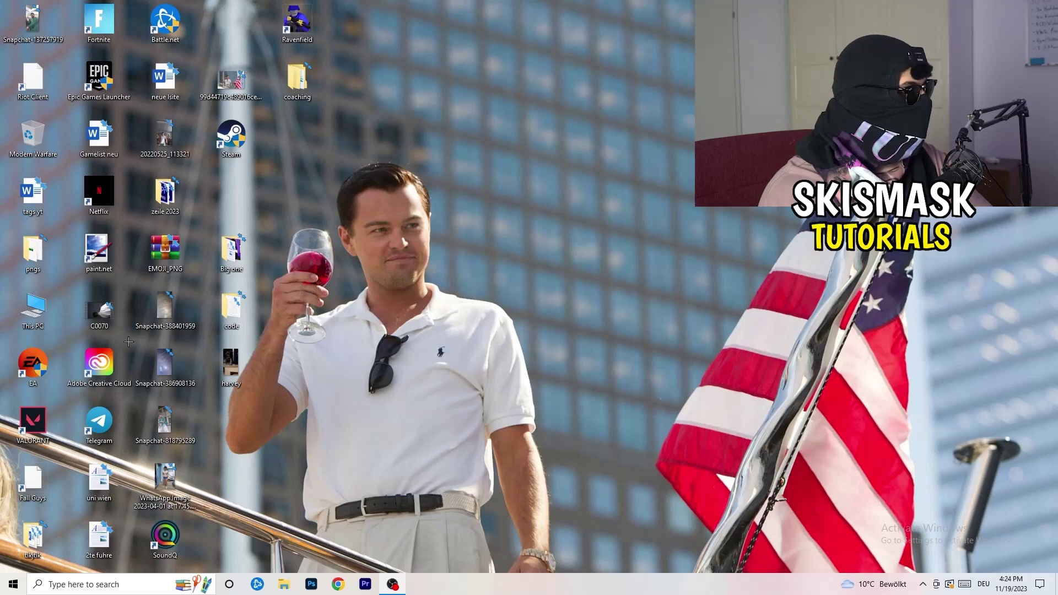
Open the Network & Internet status page in Windows Settings.
left_click(13, 584)
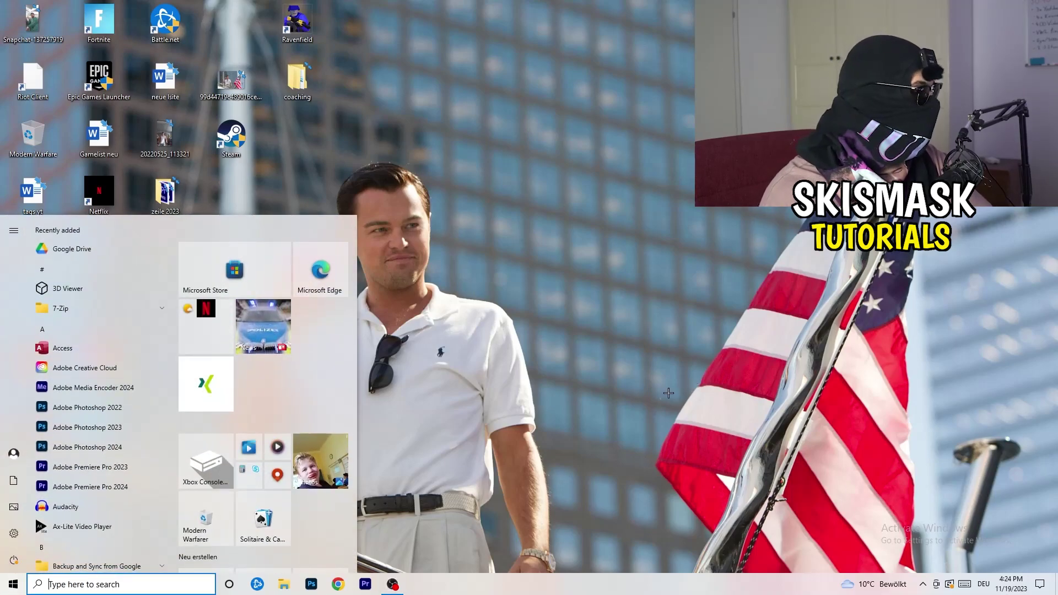
left_click(14, 533)
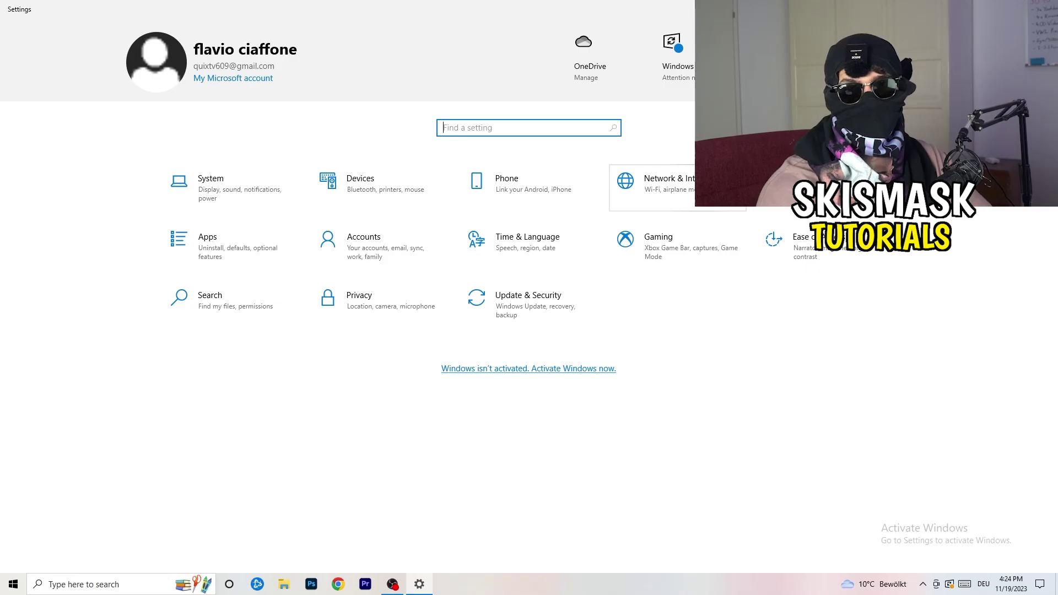
left_click(678, 187)
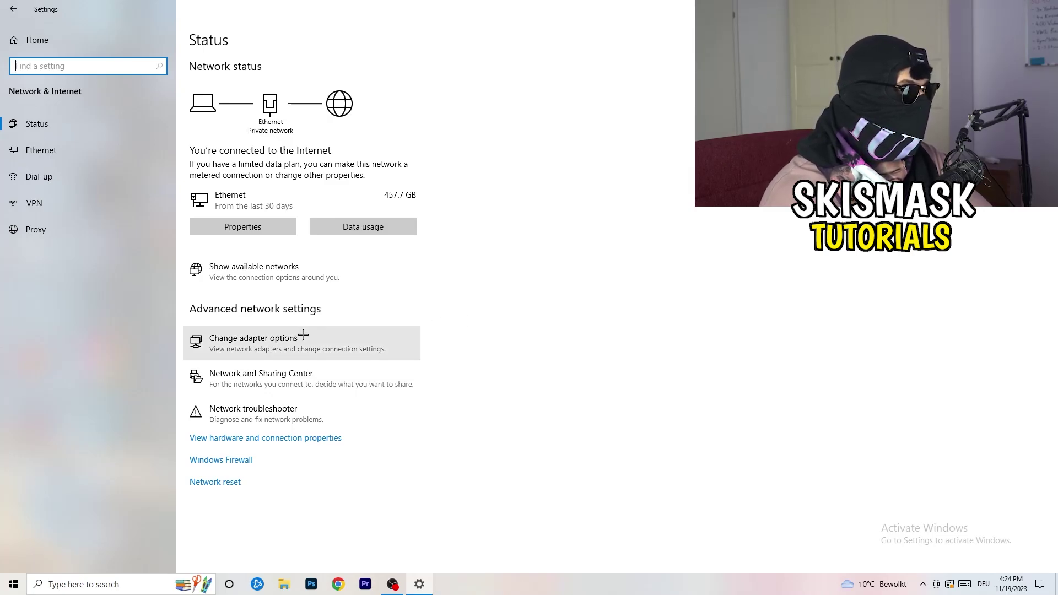
Try to diagnose all network adapters with the network troubleshooter, closing it during problem detection.
left_click(273, 419)
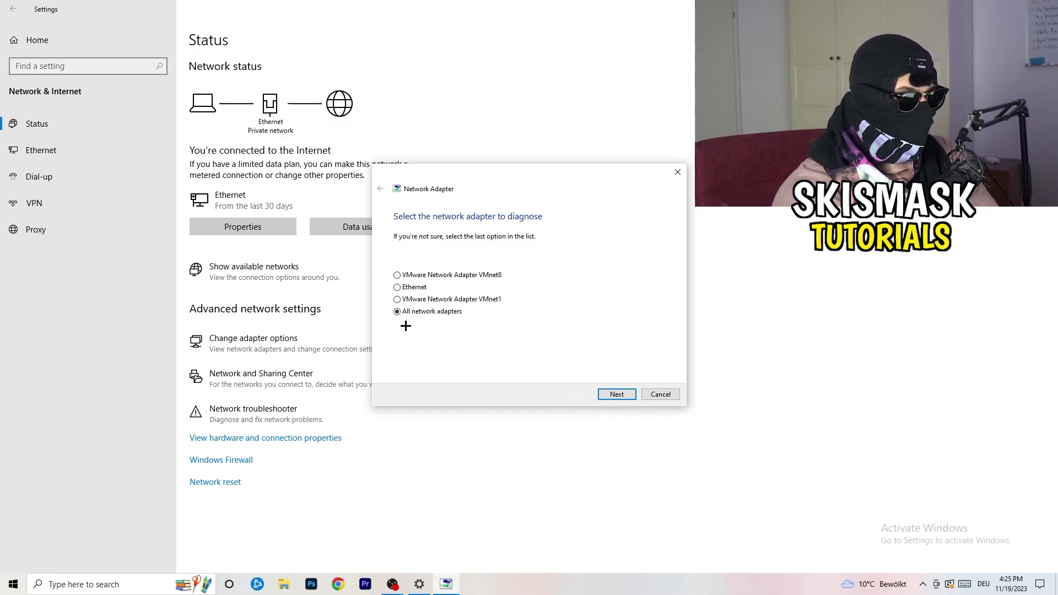
left_click(617, 395)
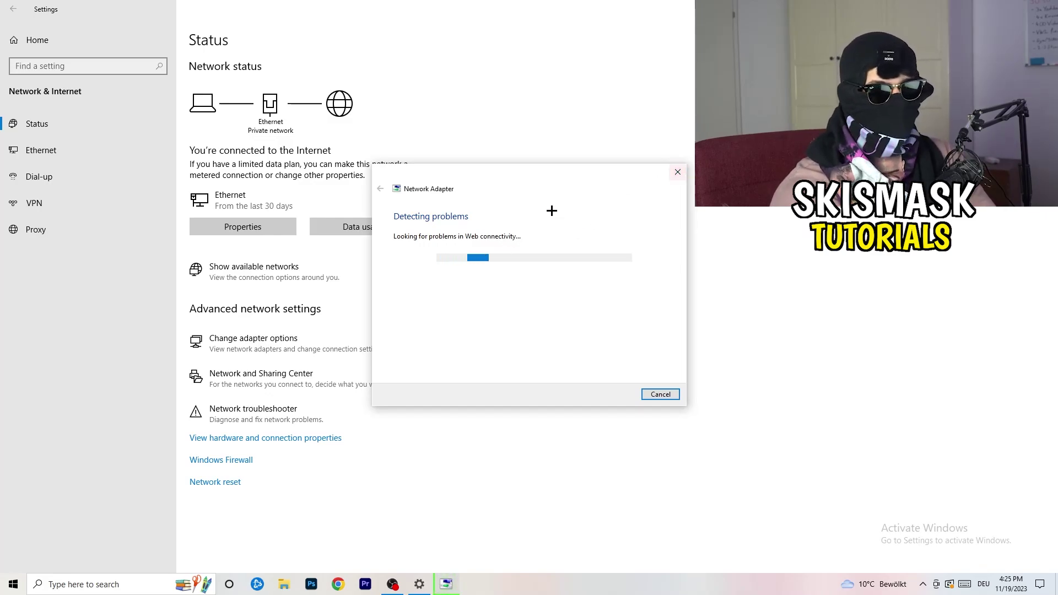
left_click(677, 172)
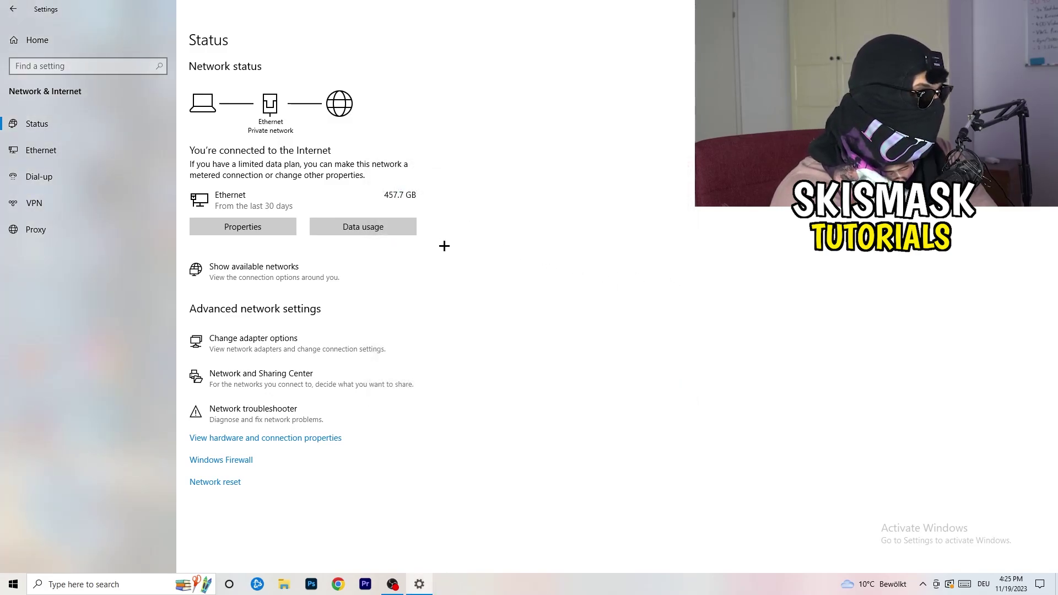
Open the network adapter options in a maximized window and disable the Ethernet adapter.
left_click(277, 345)
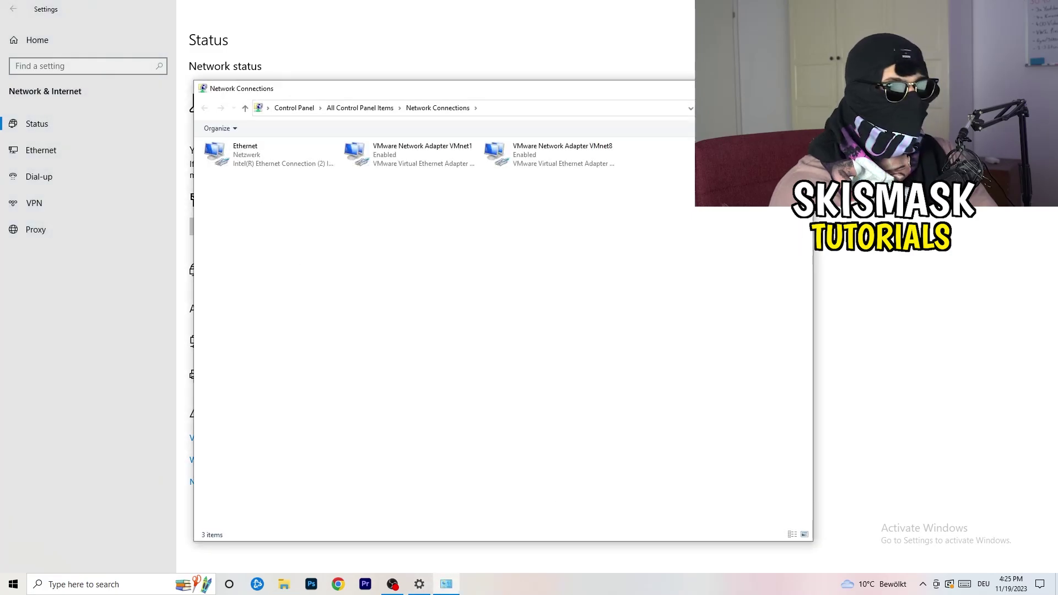
key("super+Up")
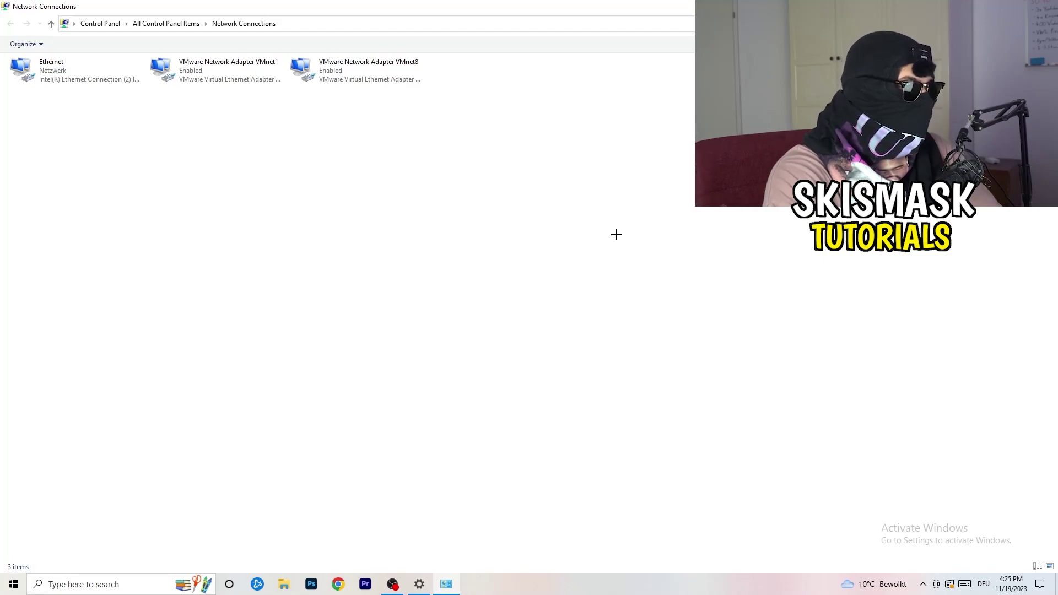
left_click(72, 67)
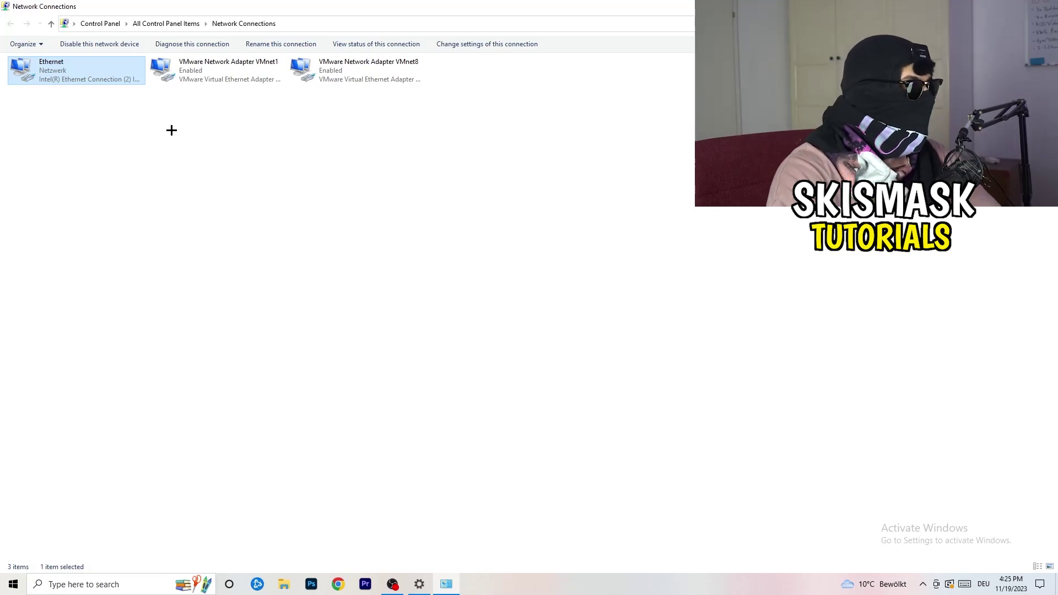
right_click(90, 66)
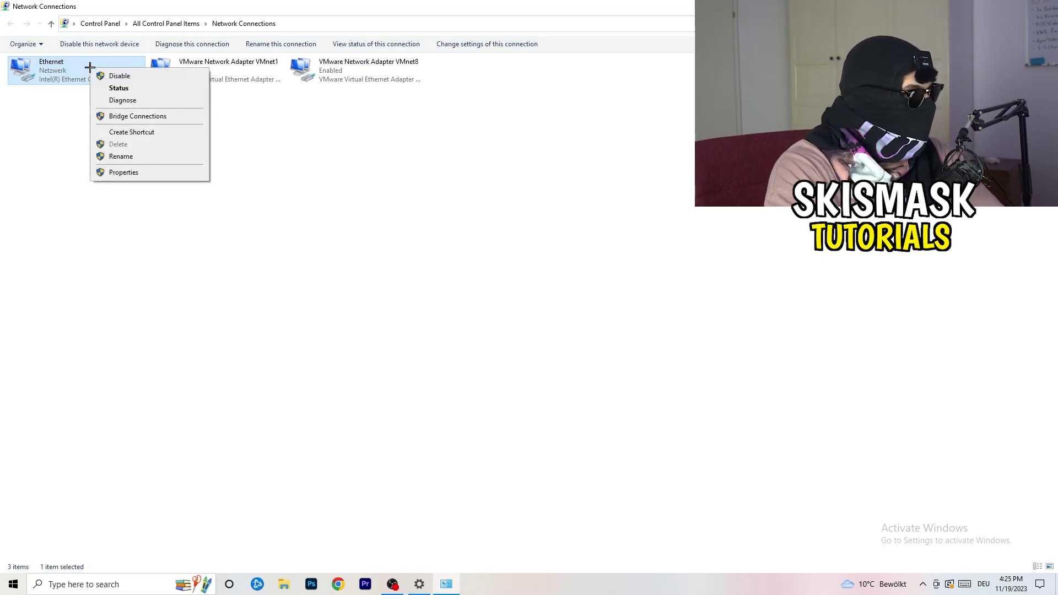
left_click(124, 72)
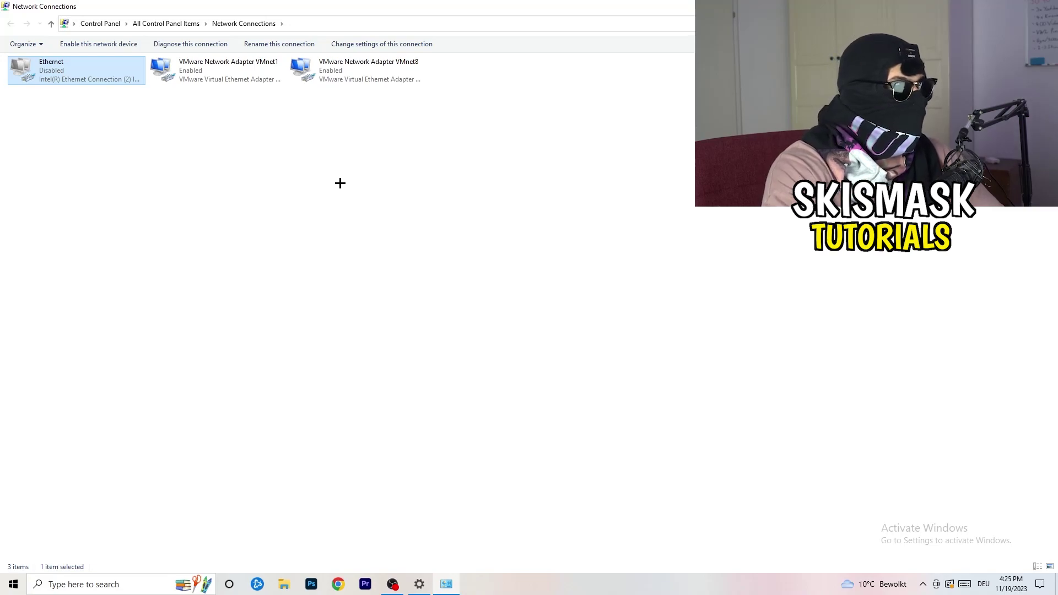
Enable the Ethernet adapter again and close the Network Connections window.
right_click(55, 79)
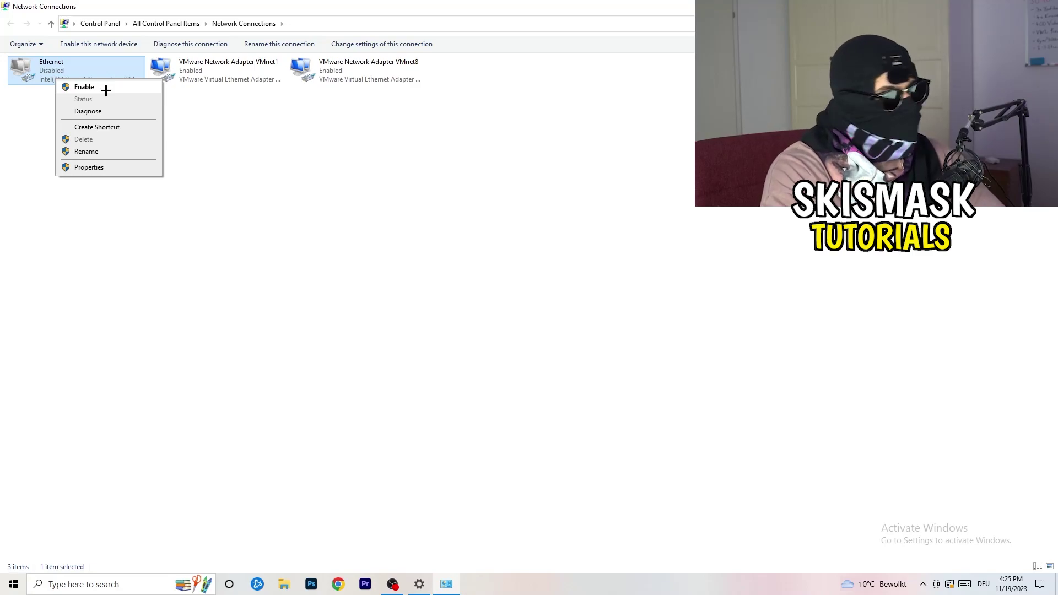
left_click(105, 90)
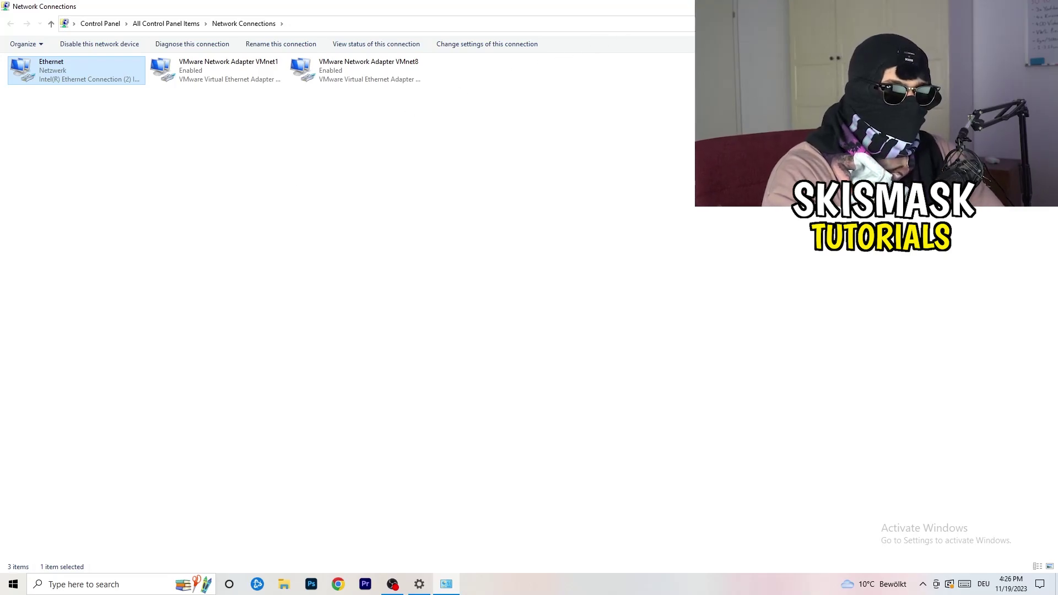
key("alt+F4")
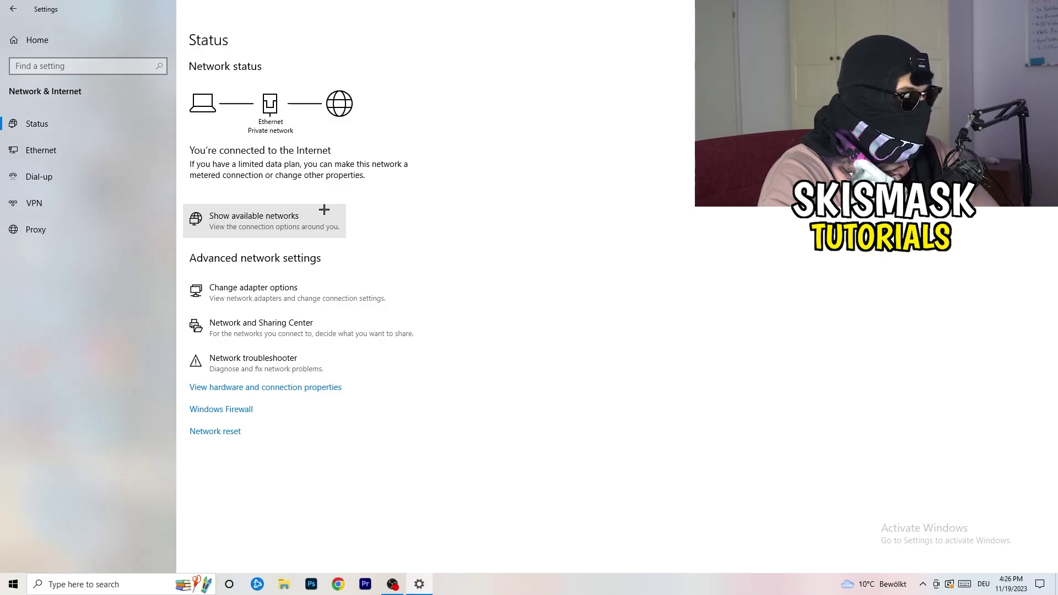
Open the Internet Protocol Version 4 (TCP/IPv4) properties of the active Ethernet connection through the Network and Sharing Center.
left_click(314, 332)
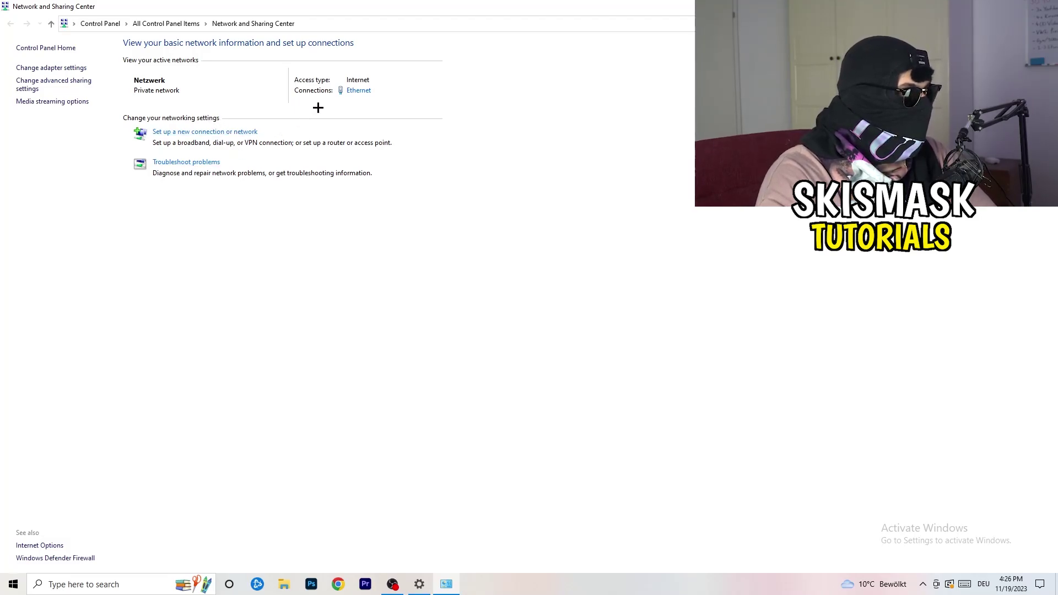
left_click(359, 92)
left_click_drag(529, 177, 271, 110)
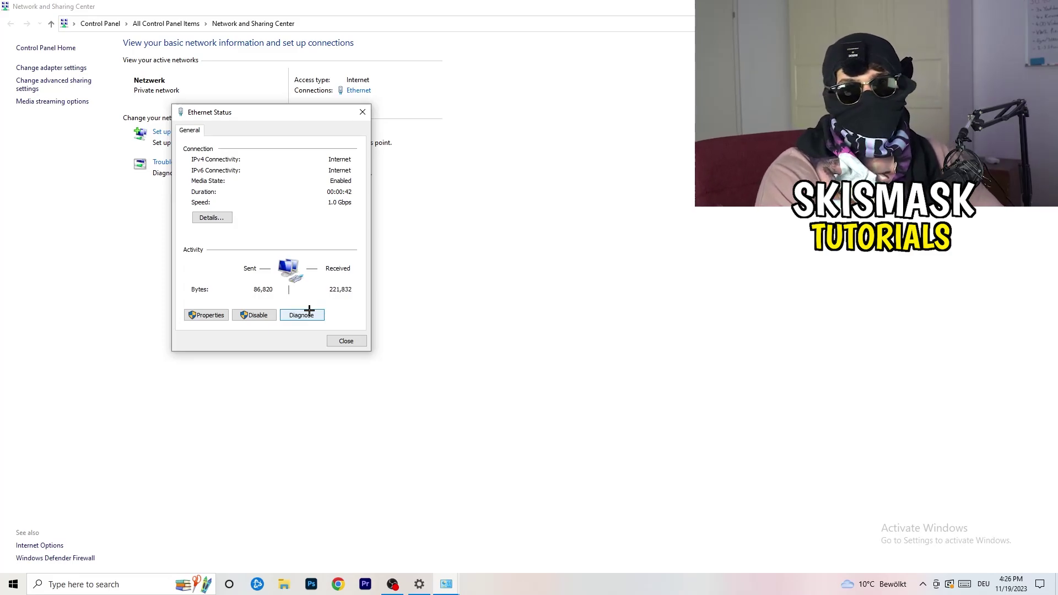
left_click(218, 315)
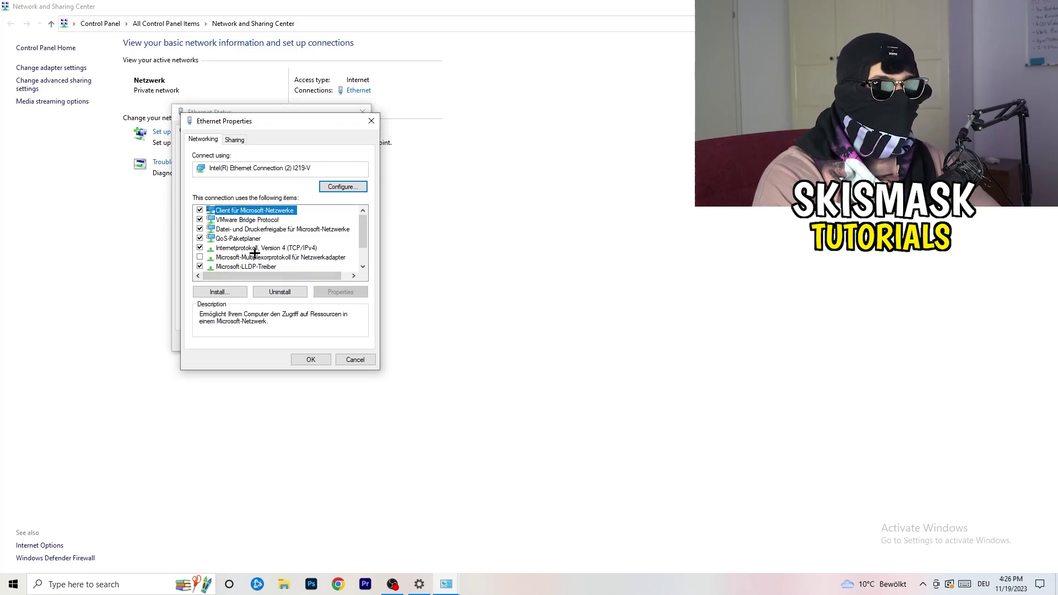
scroll(256, 246, "down", 1)
scroll(264, 245, "up", 1)
scroll(262, 244, "down", 1)
scroll(261, 243, "up", 1)
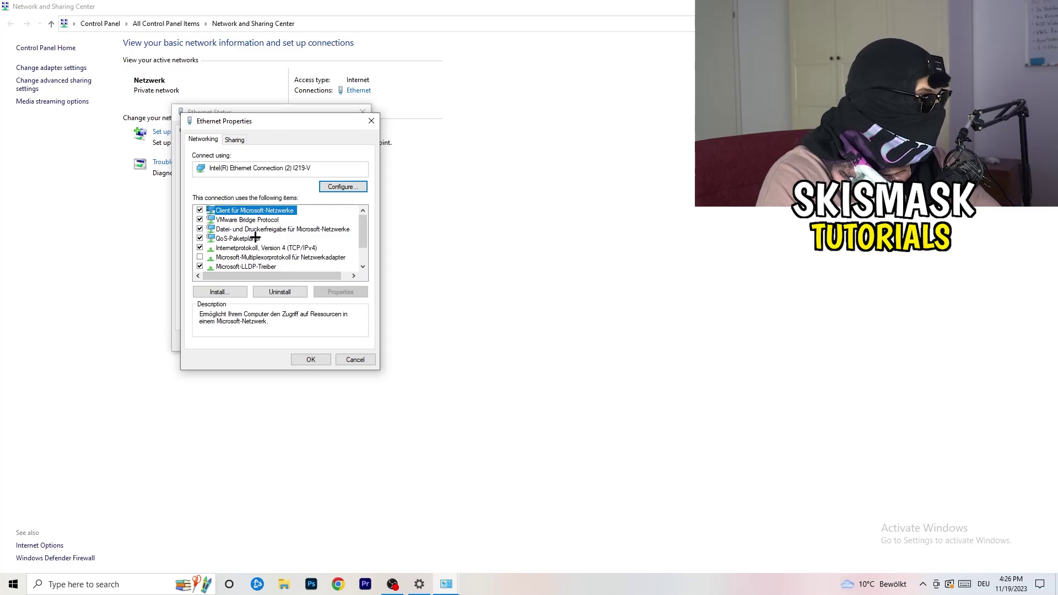
double_click(239, 250)
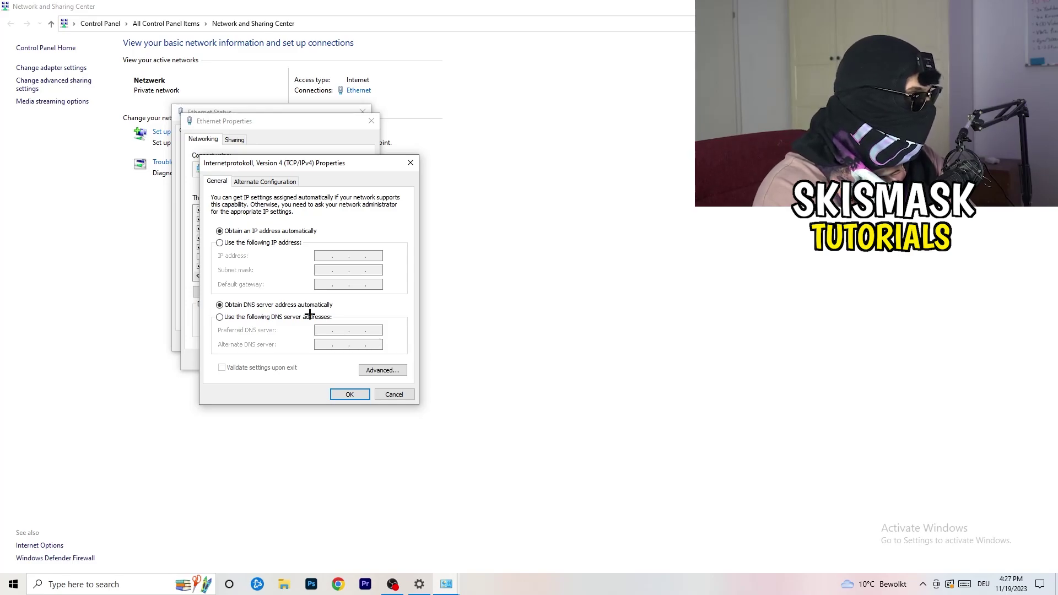
Try switching IPv4 to a manually specified IP address, and close the Ethernet dialogs and Network and Sharing Center without saving.
left_click(221, 243)
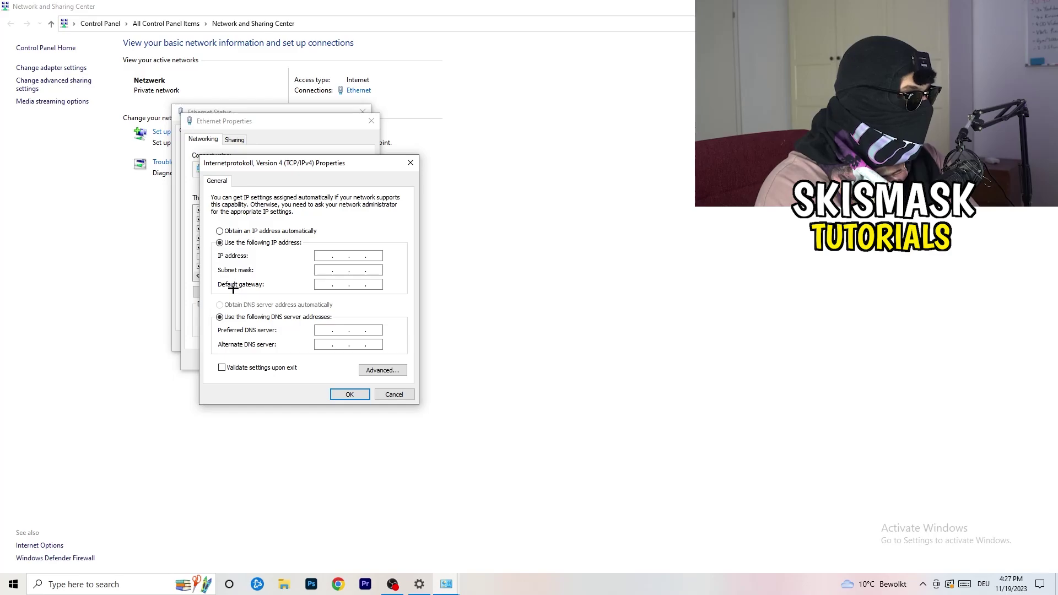
left_click(325, 255)
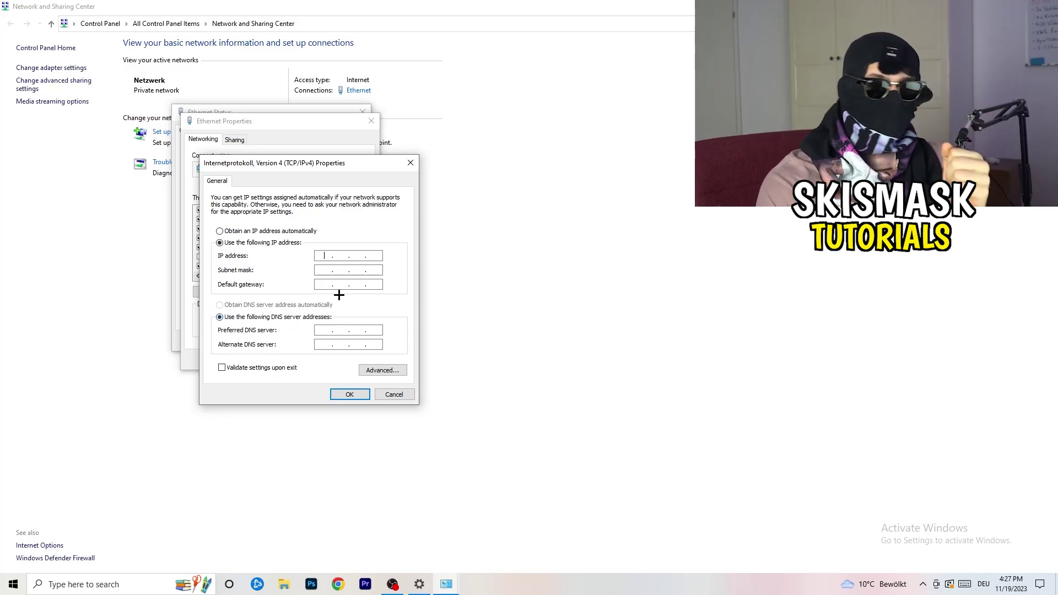
left_click(411, 162)
left_click(371, 120)
left_click(362, 112)
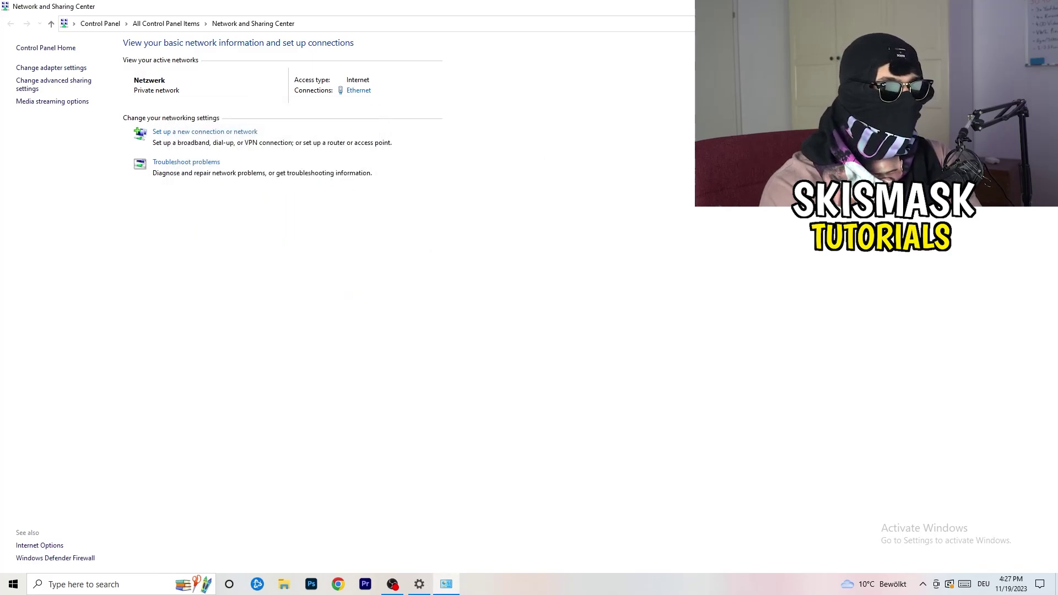
key("alt+F4")
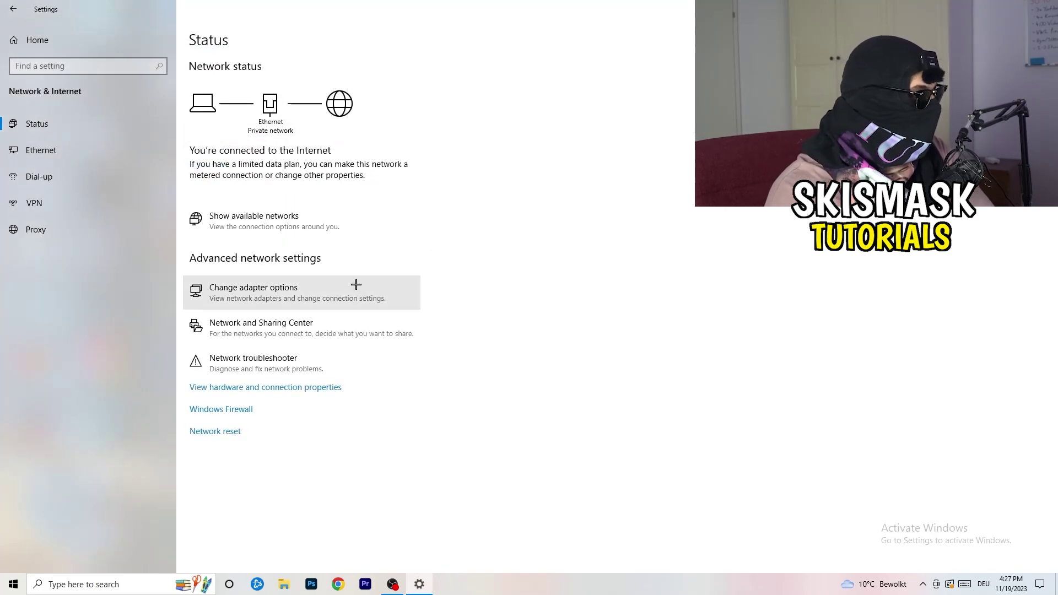
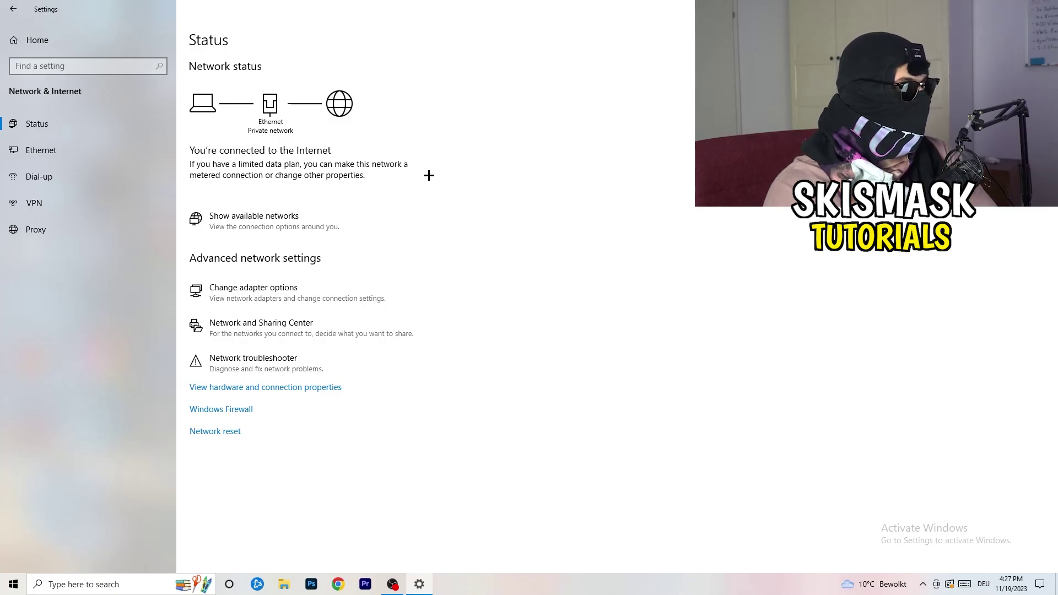
Show the available networks, return to the Network & Internet settings and close the Settings window.
left_click(280, 216)
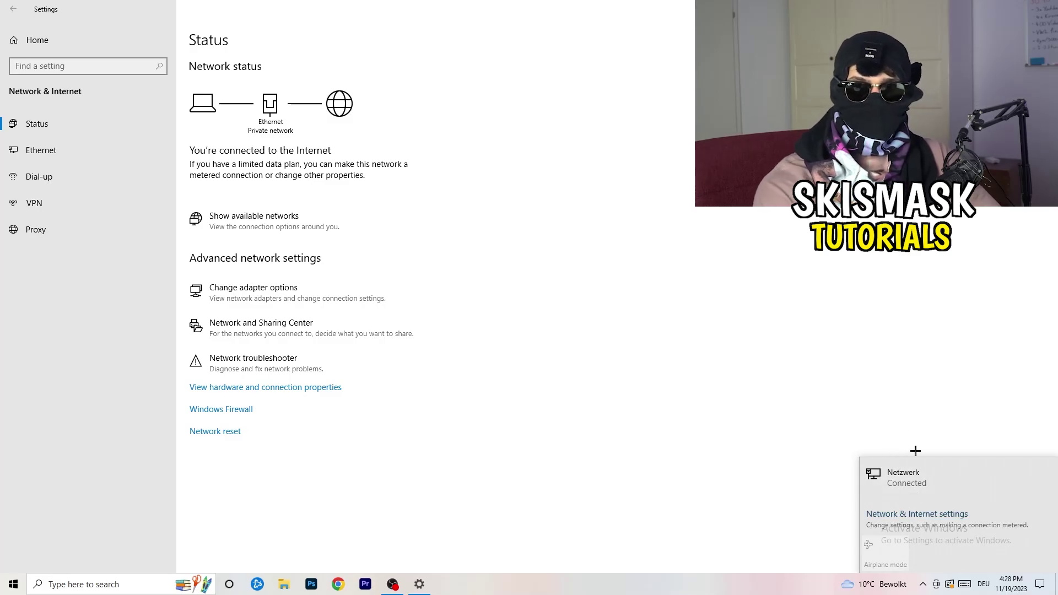
left_click(905, 516)
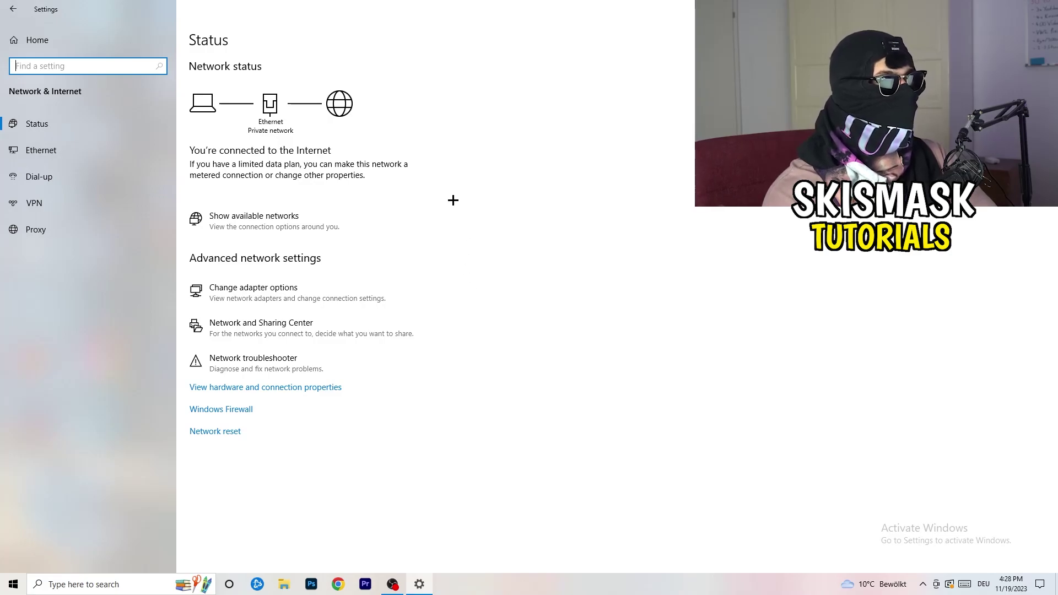
key("alt+F4")
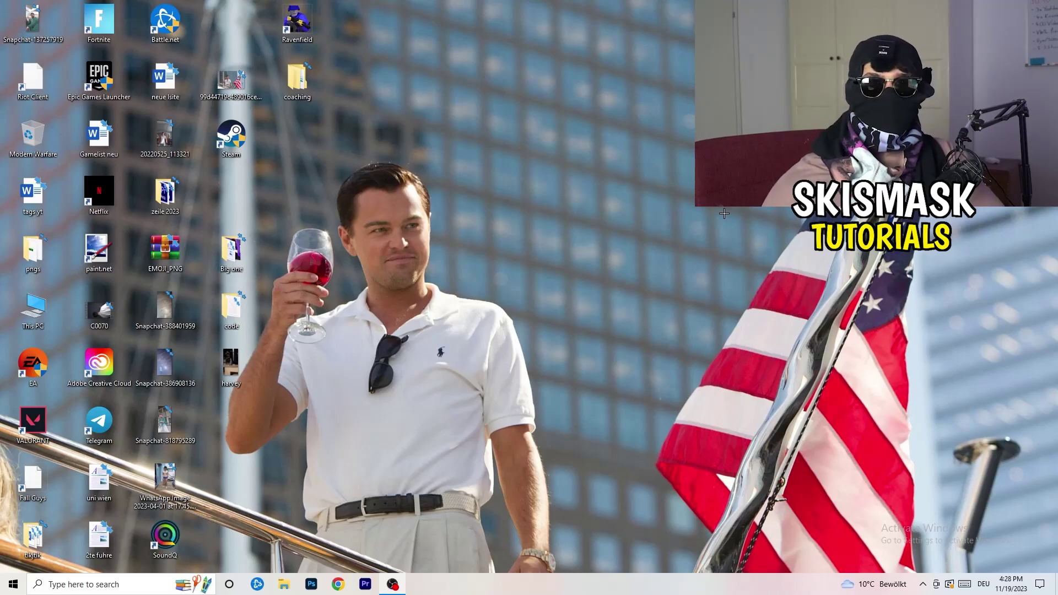
Check the Windows Update status in the Update & Security settings and close the Settings window.
left_click(14, 584)
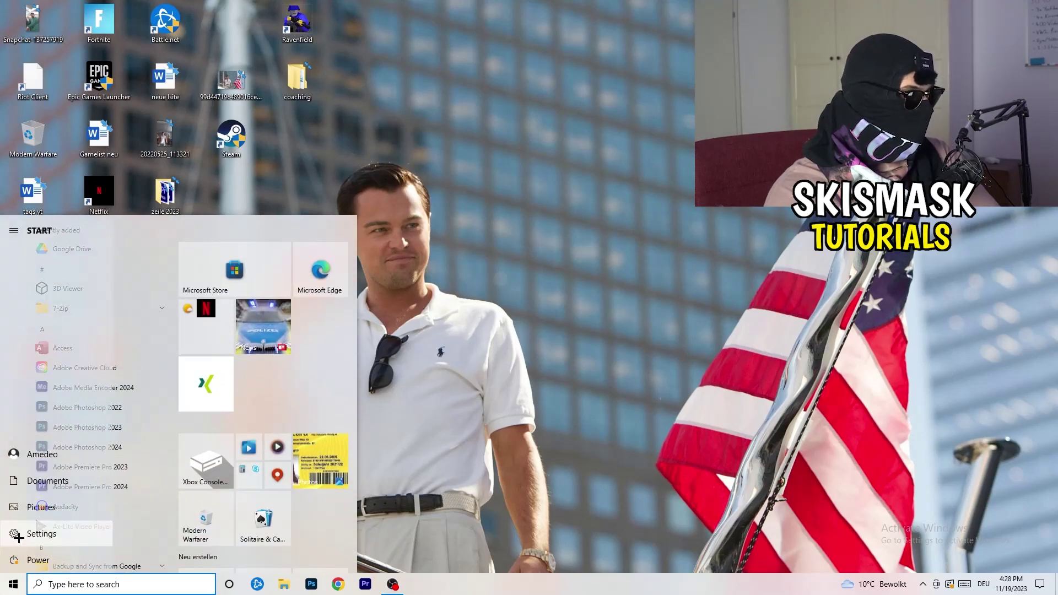
left_click(13, 534)
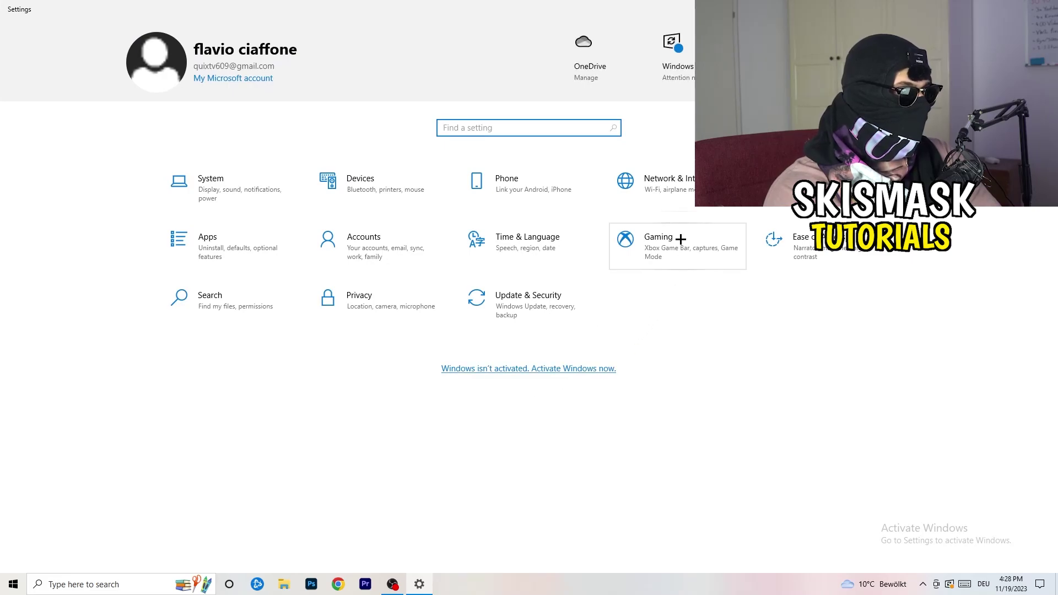
left_click(506, 307)
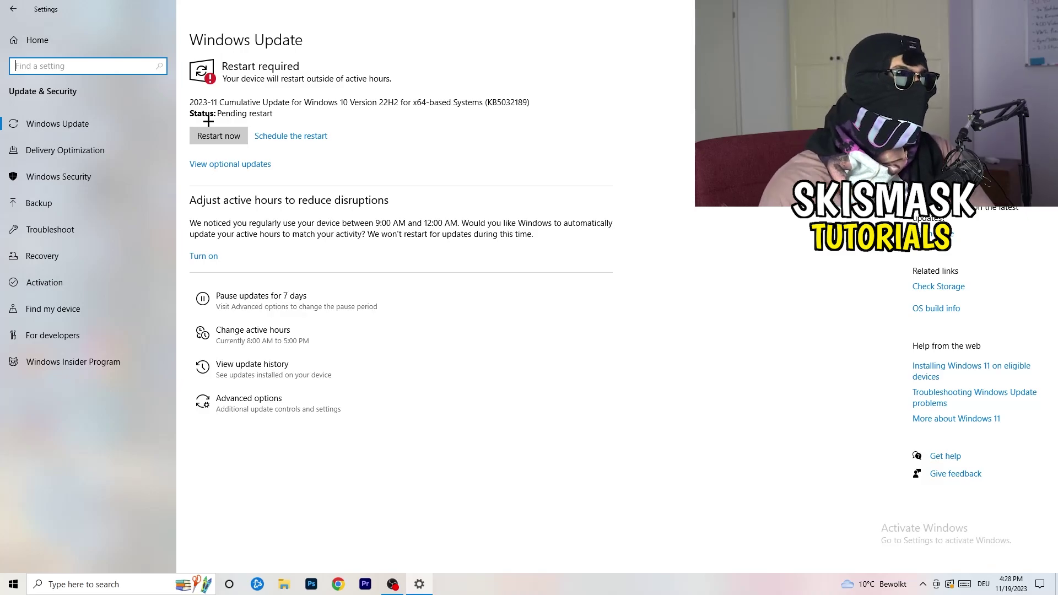
key("alt+F4")
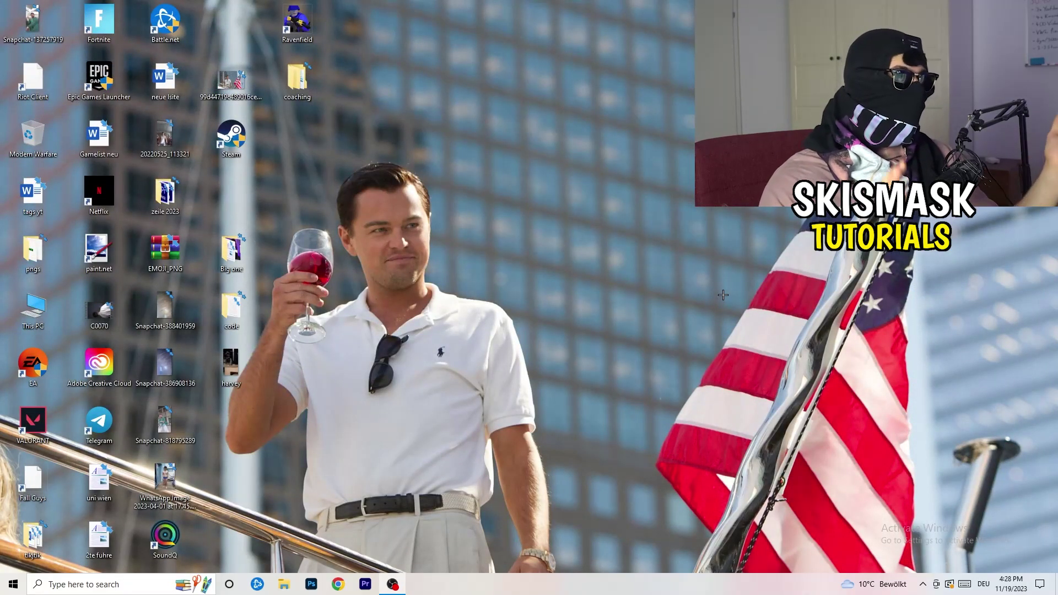